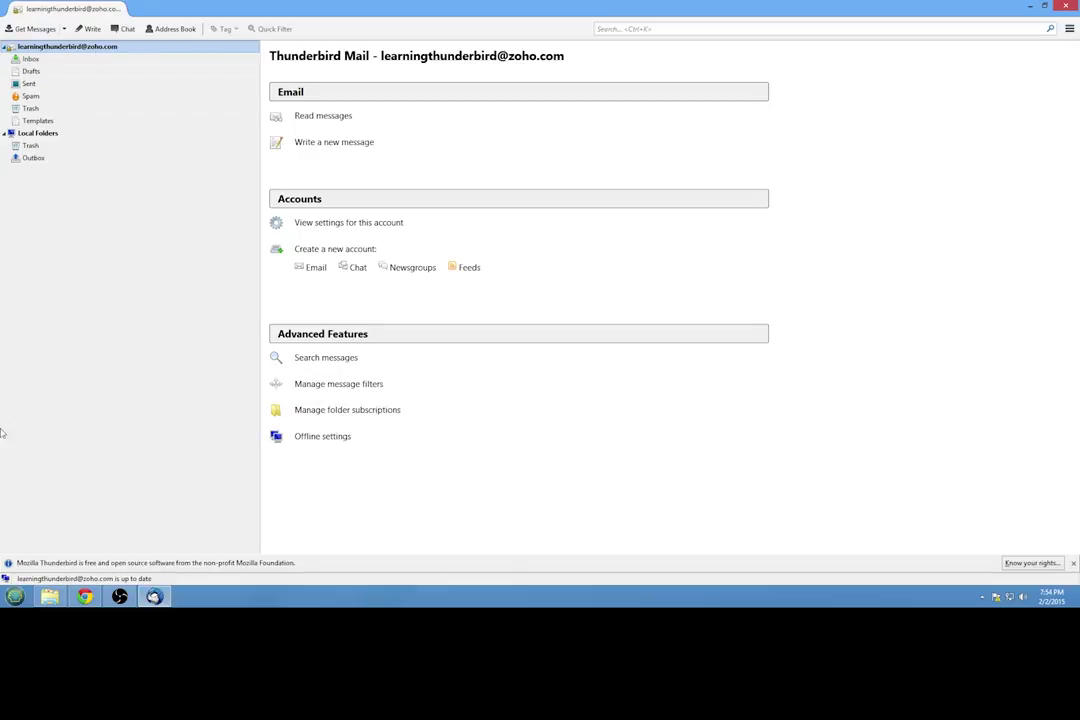
Step: Bring Chrome's Zoho sign-in page at zoho.com/login.html to the front, with its fields still blank
left_click(86, 598)
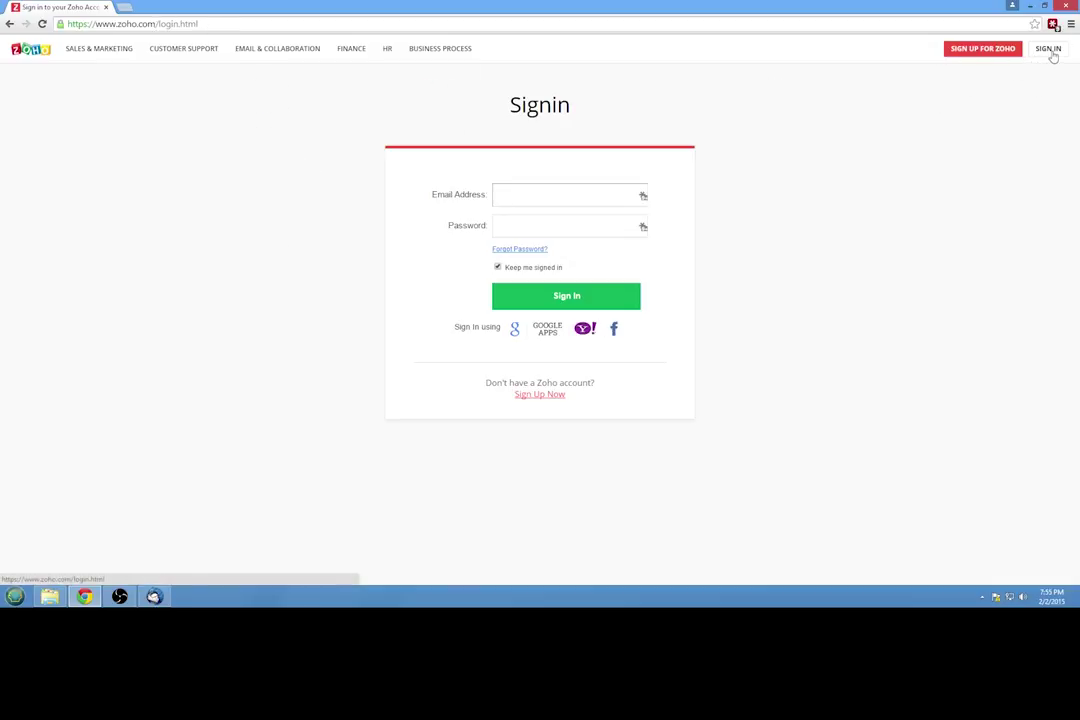
left_click_drag(409, 152, 575, 198)
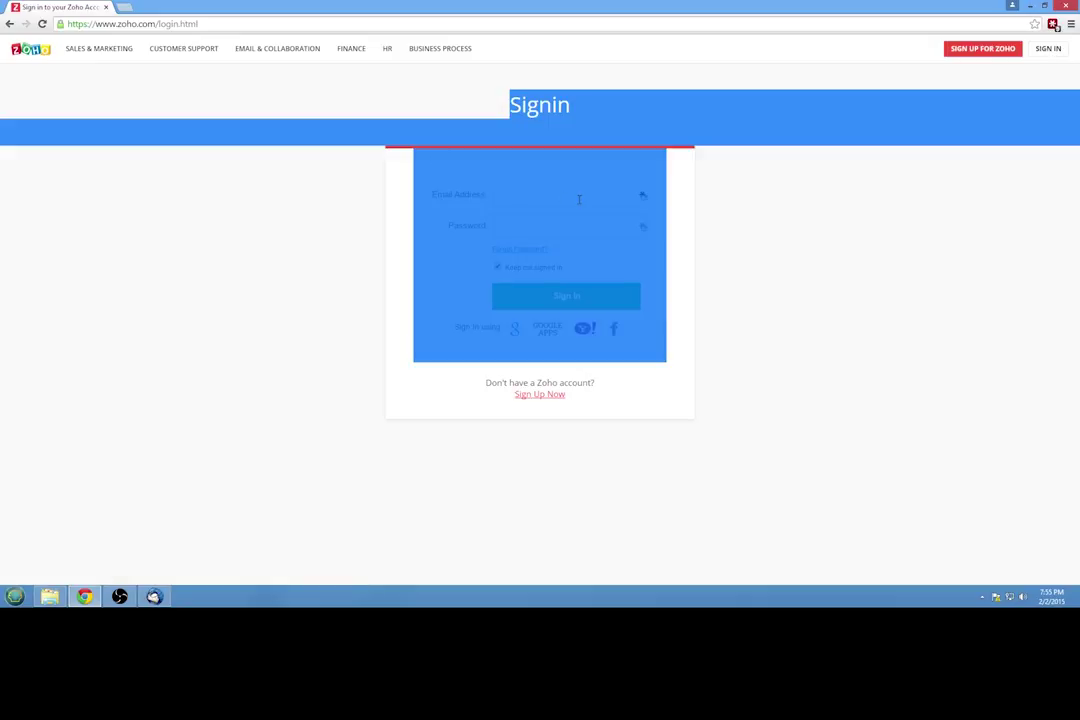
left_click(416, 198)
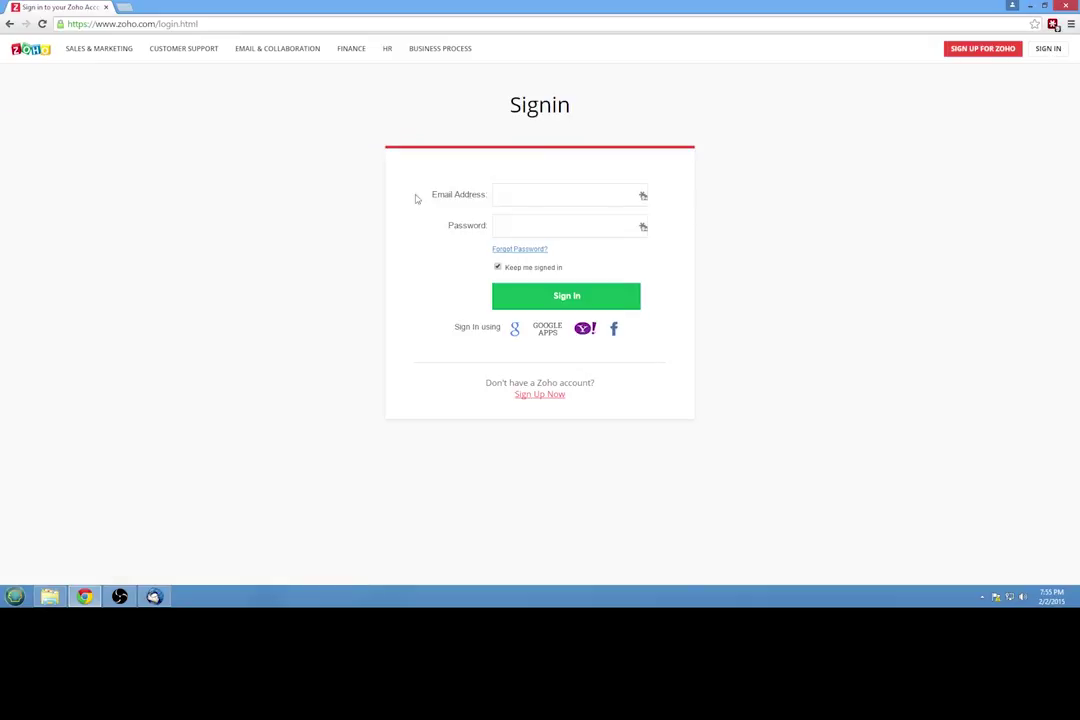
Step: Request a Zoho password reset for the registered account email, entering the image verification characters
left_click(528, 255)
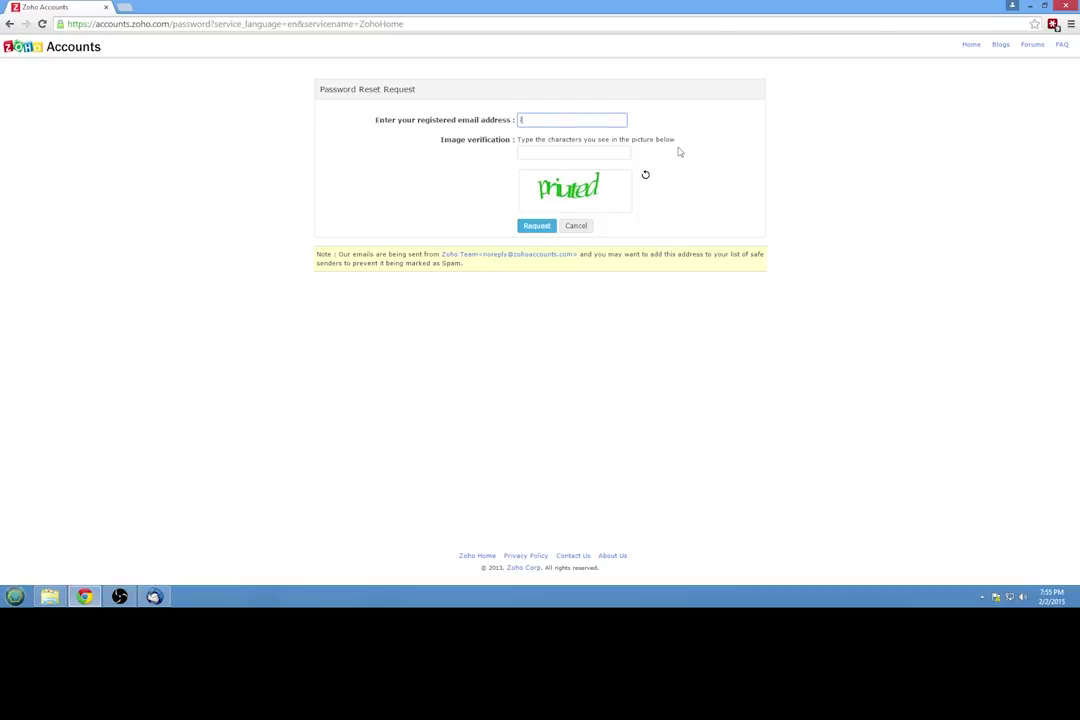
key("Tab")
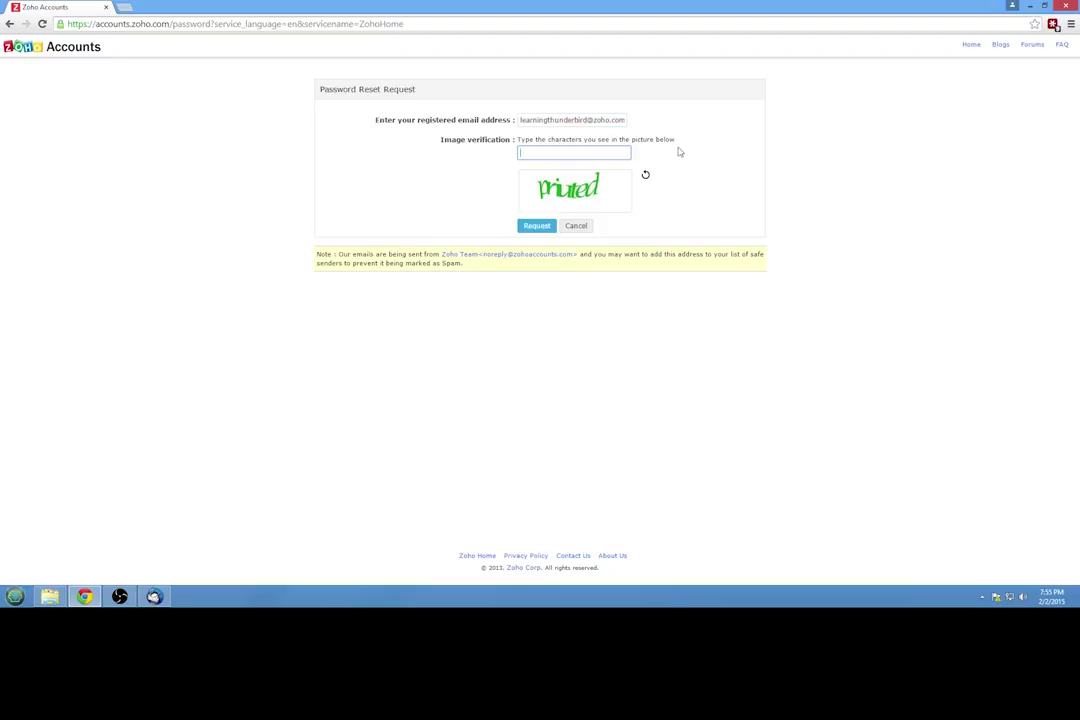
type("priuted")
left_click(535, 227)
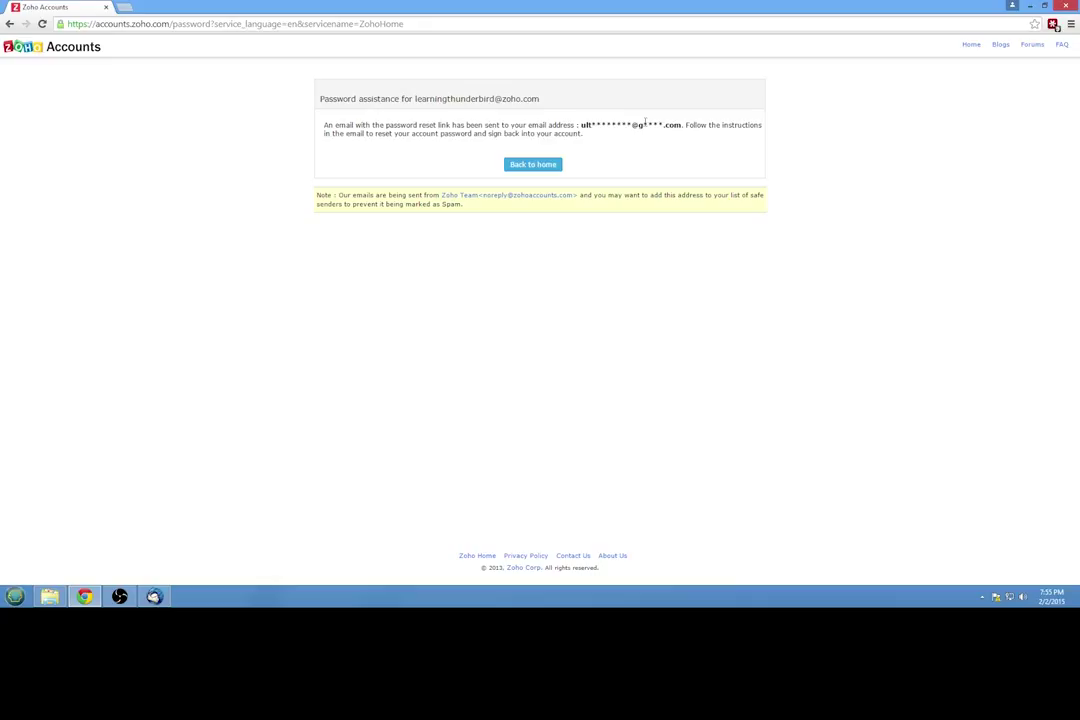
left_click_drag(582, 125, 684, 127)
left_click(683, 127)
left_click_drag(289, 92, 593, 232)
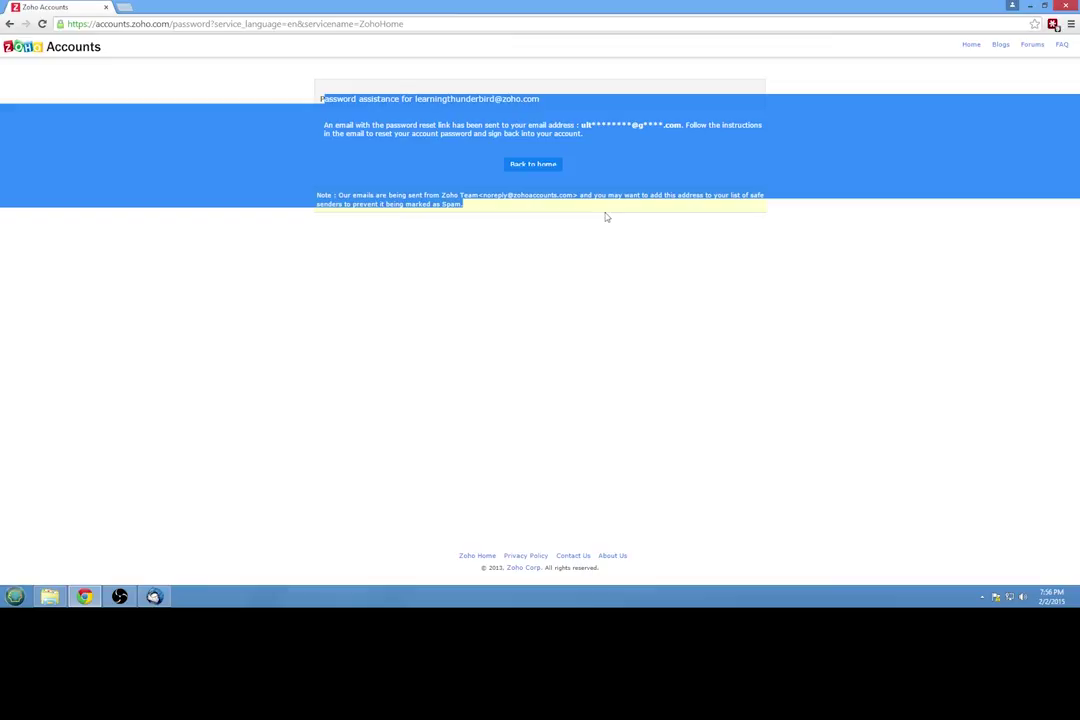
Step: Open Thunderbird's Options at the password settings and show the Saved Passwords window
left_click(154, 596)
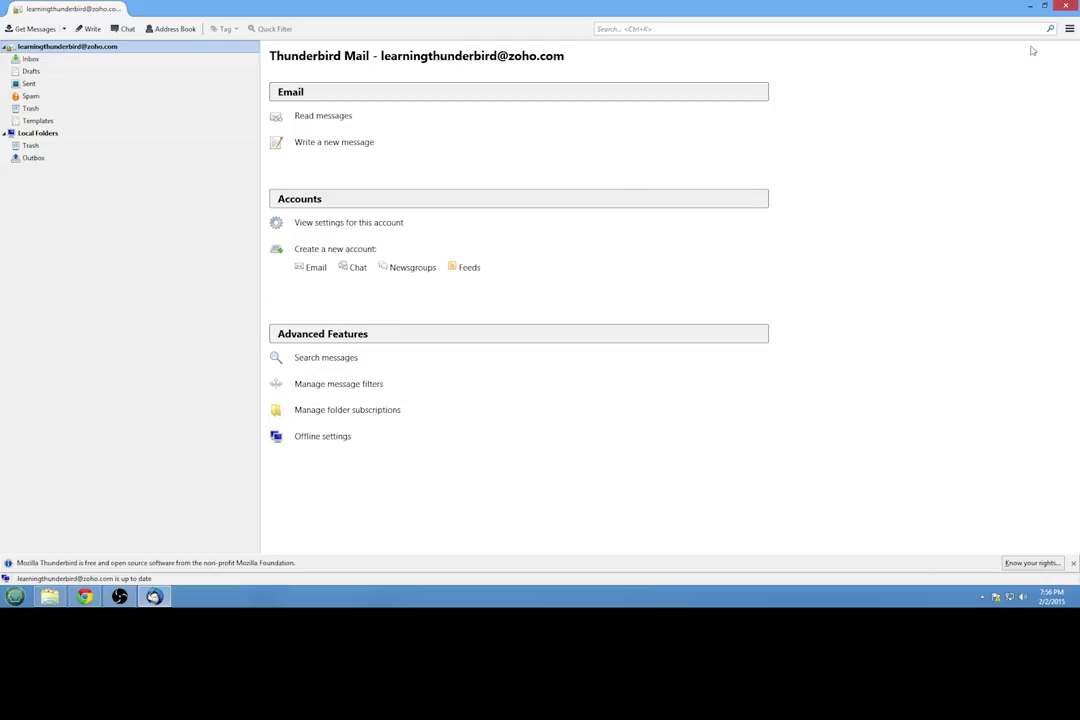
left_click(1069, 29)
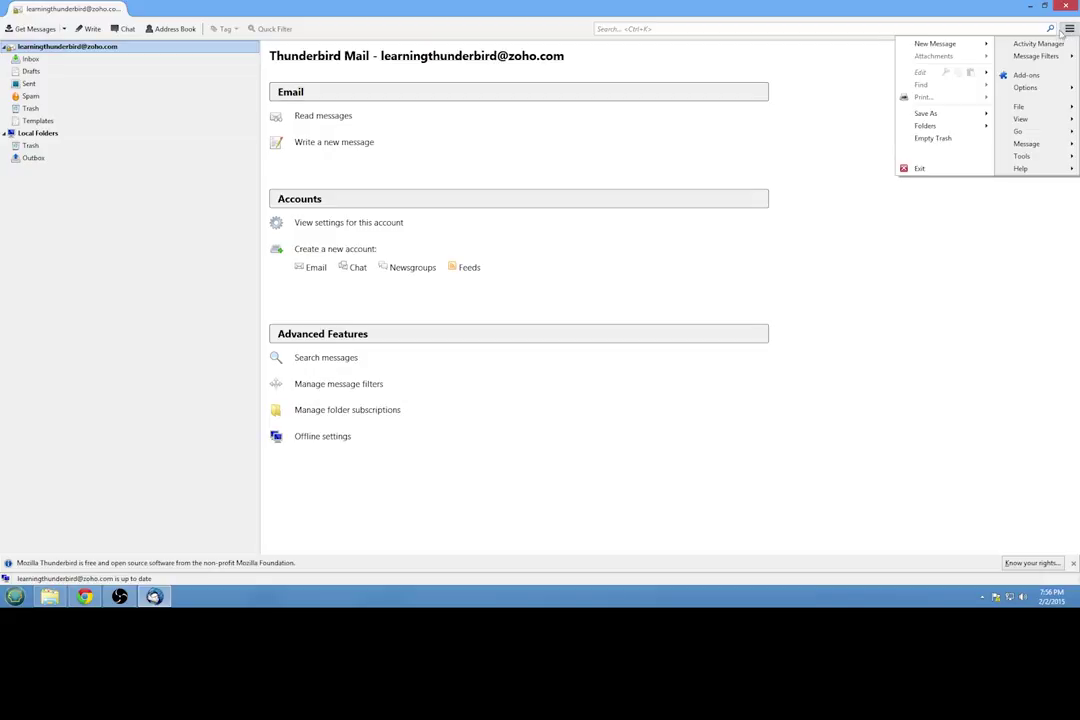
mouse_move(1048, 90)
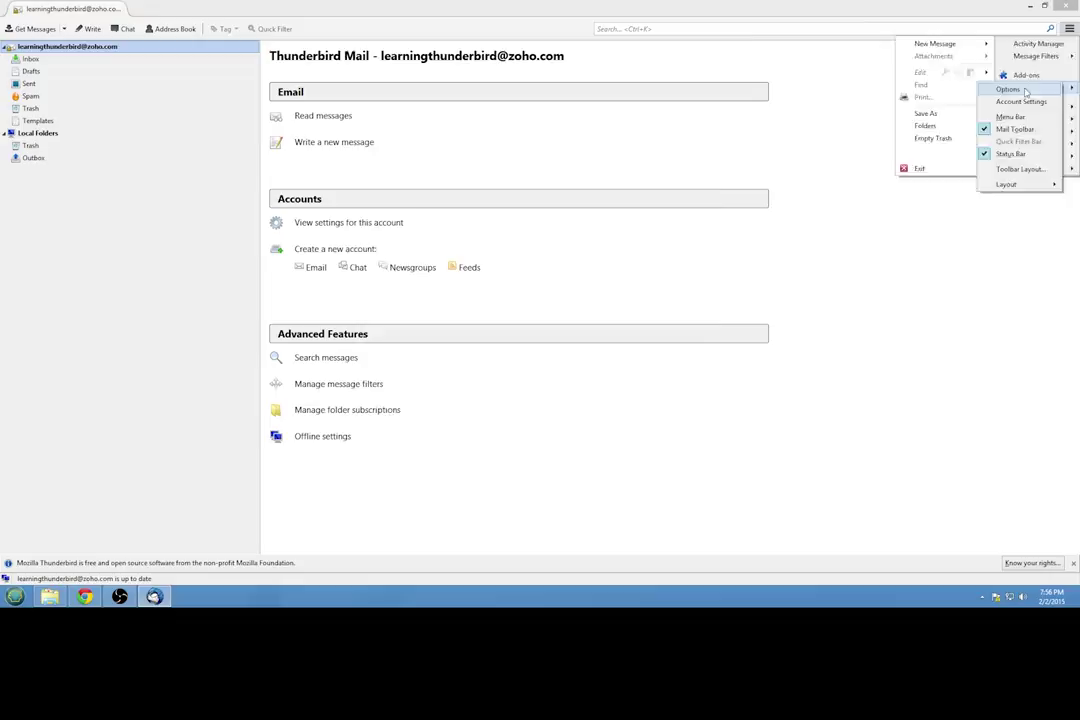
left_click(1010, 89)
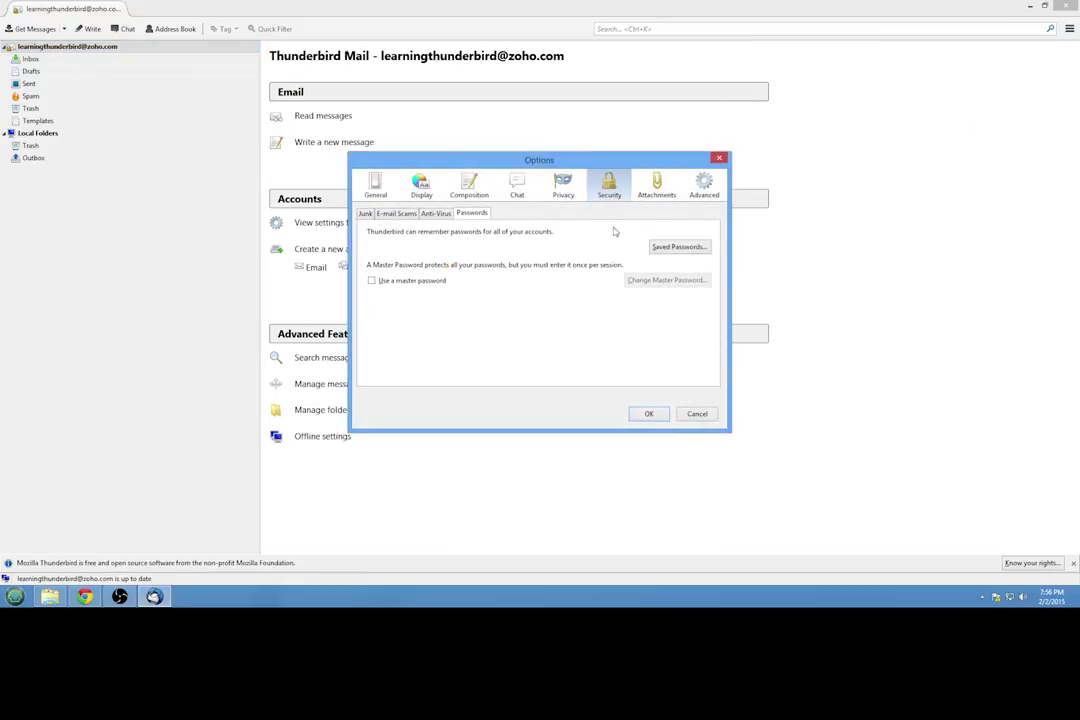
left_click(661, 247)
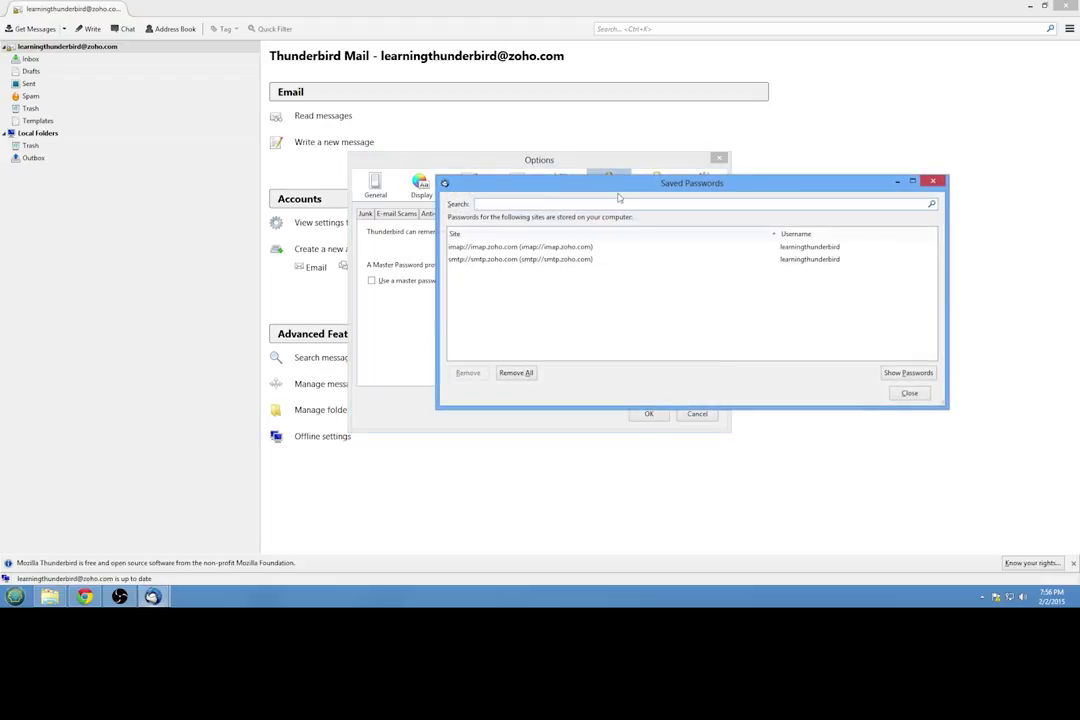
left_click_drag(622, 183, 657, 263)
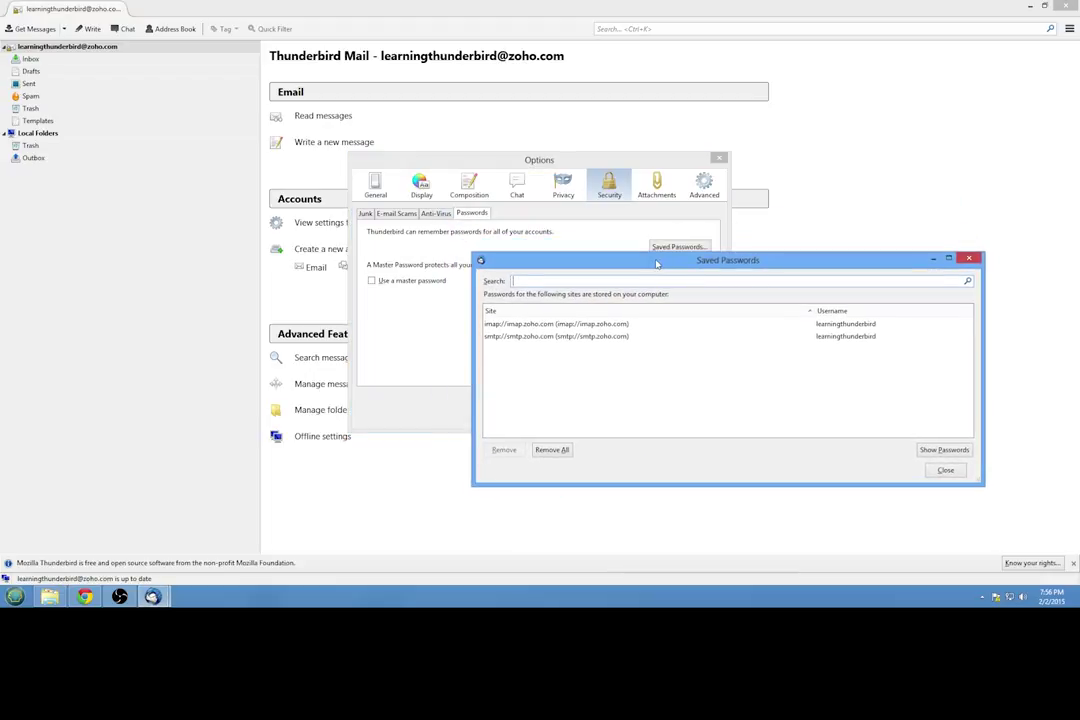
left_click_drag(657, 263, 687, 297)
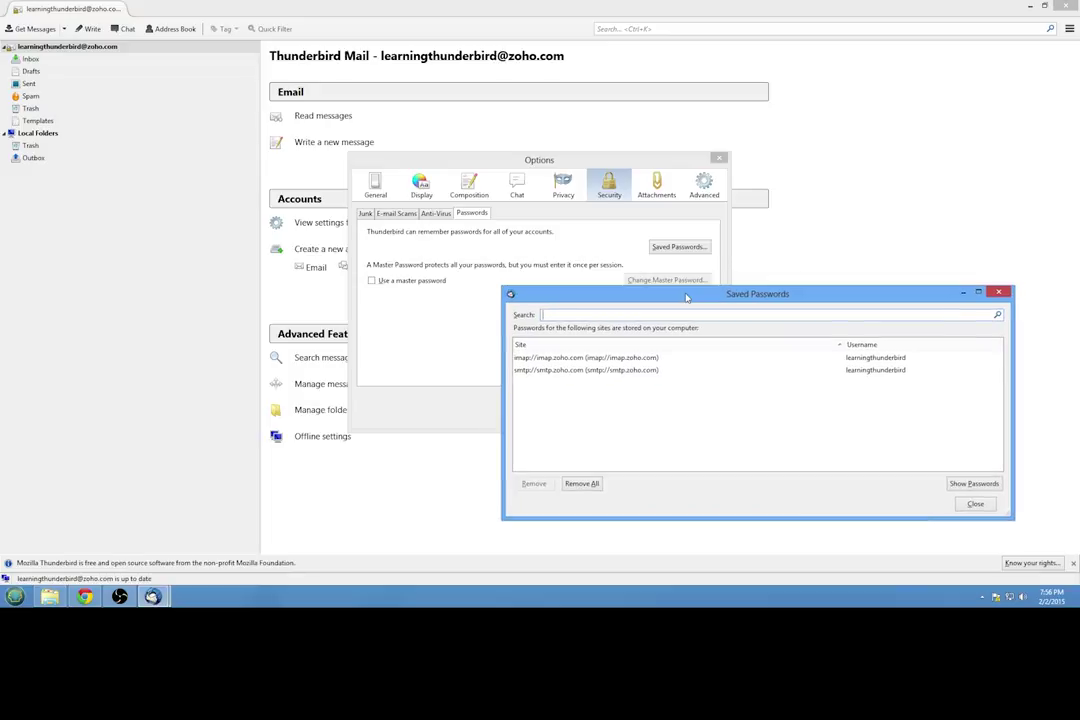
Step: Remove all saved imap.zoho.com and smtp.zoho.com passwords, then close Saved Passwords and Options
left_click(605, 360)
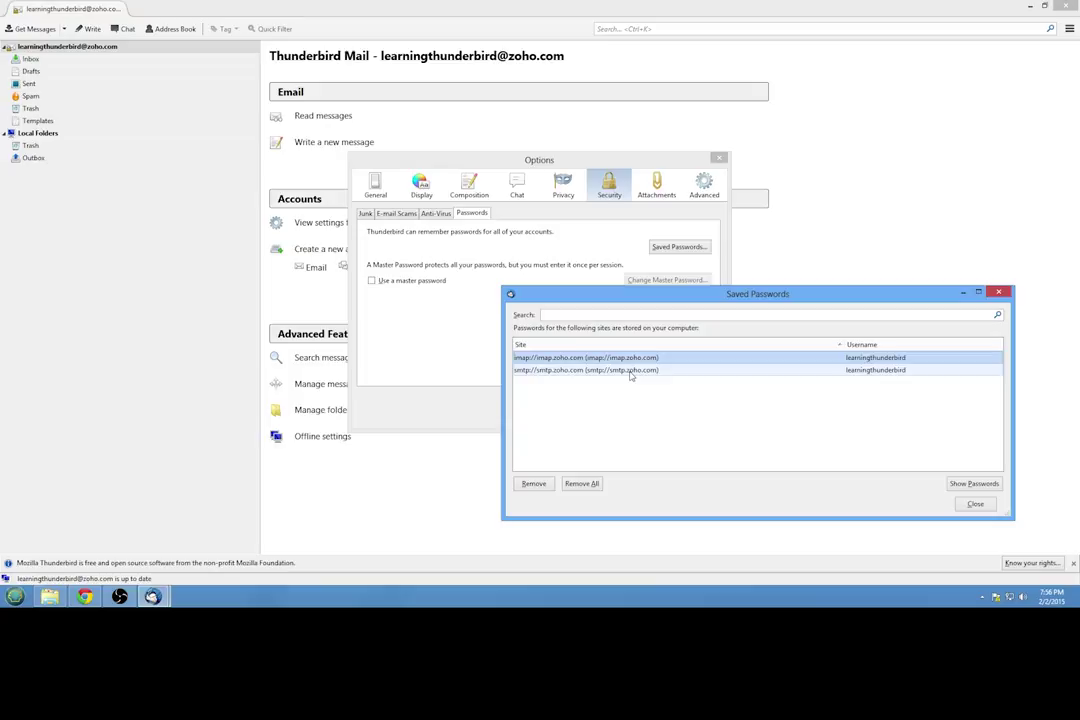
left_click(631, 372)
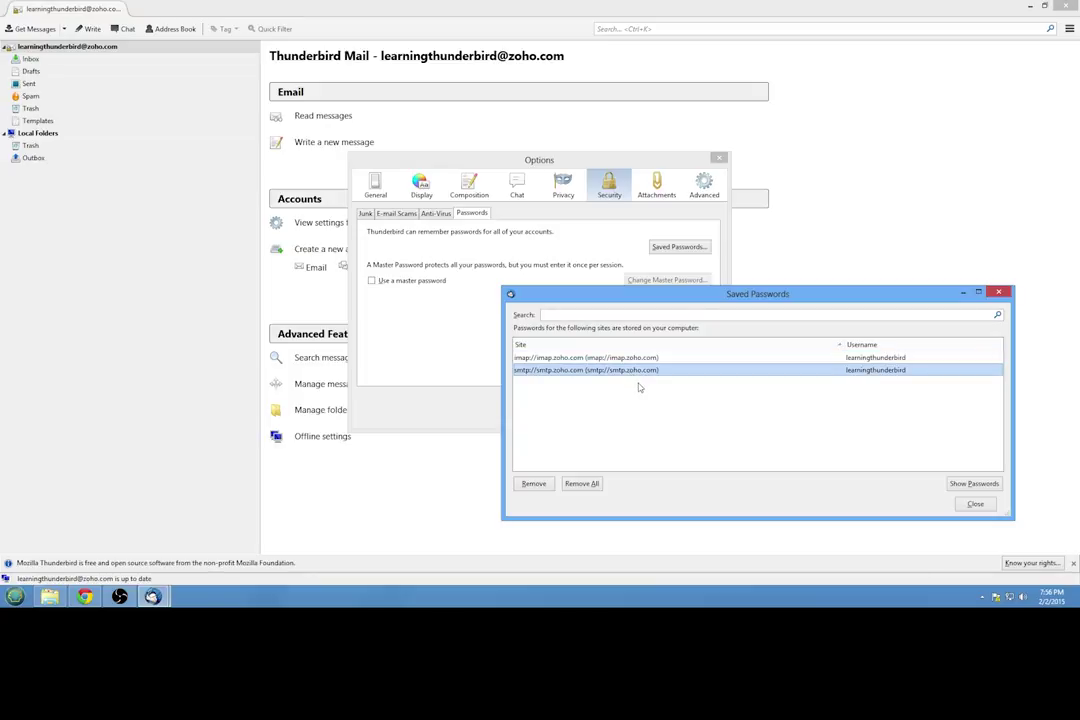
left_click(534, 484)
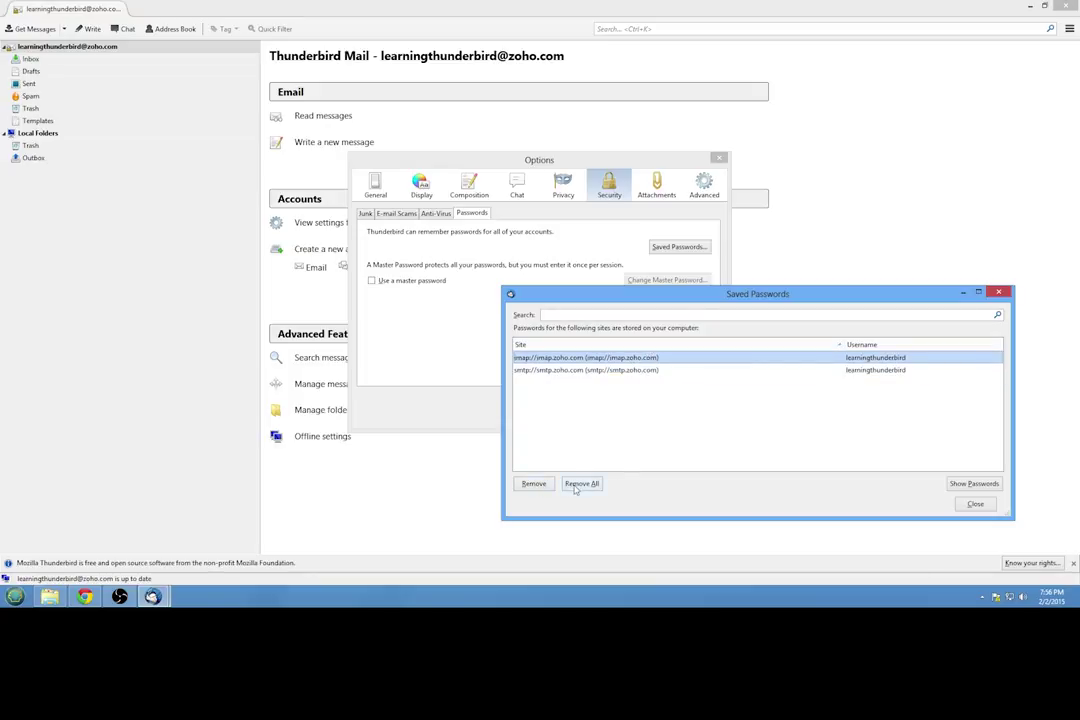
left_click(581, 484)
left_click(728, 422)
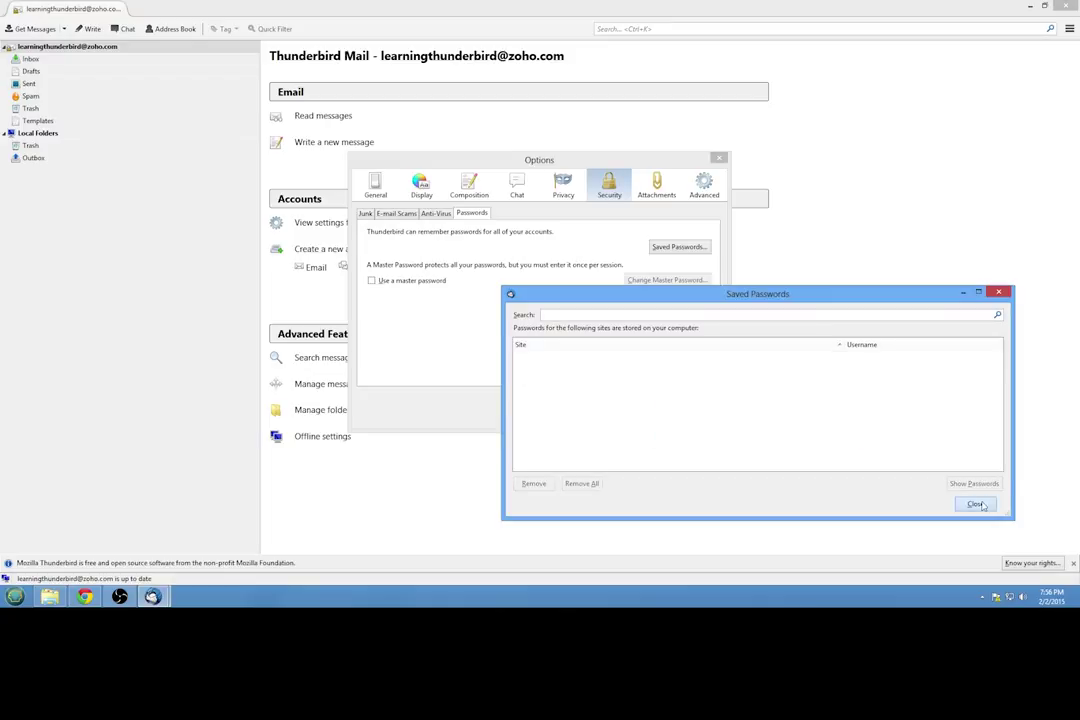
left_click(975, 504)
left_click(646, 412)
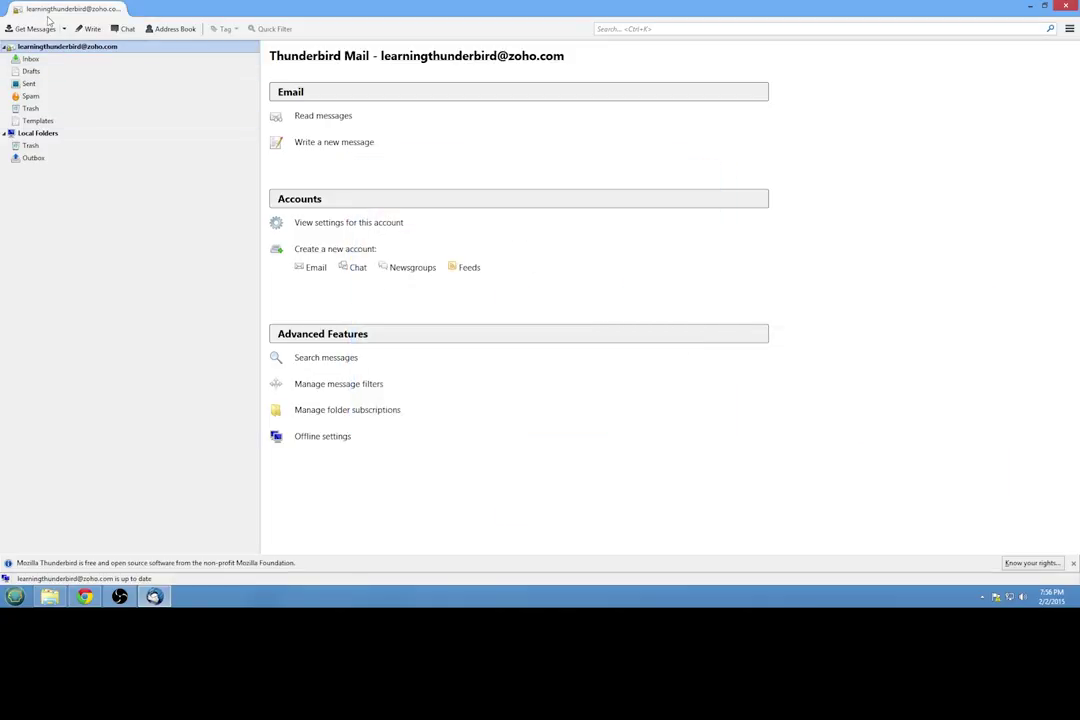
Step: Check for new mail, then relaunch Thunderbird by searching 'thunderbird' in the Start menu
left_click(50, 28)
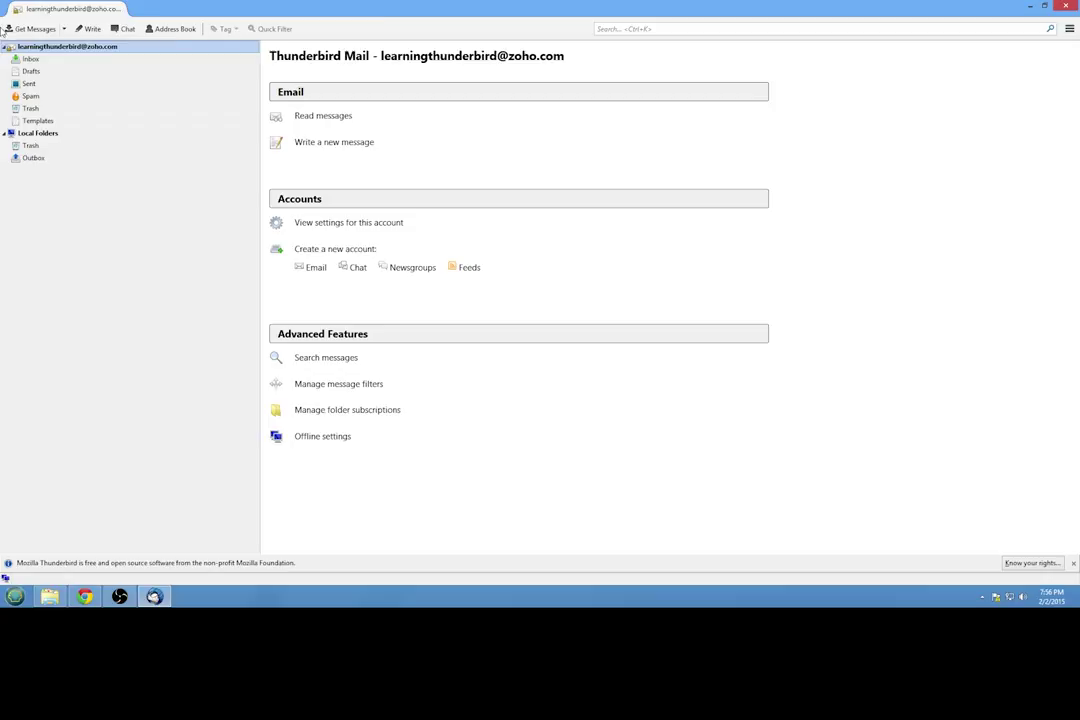
left_click(1066, 5)
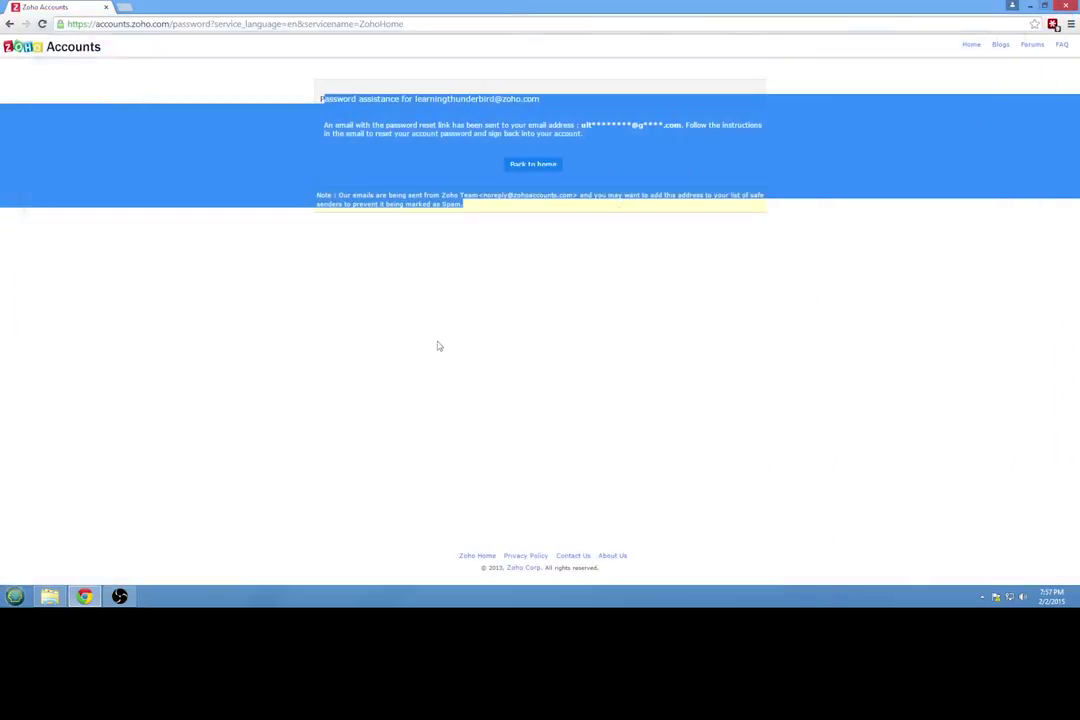
left_click(12, 600)
type("thunderbird")
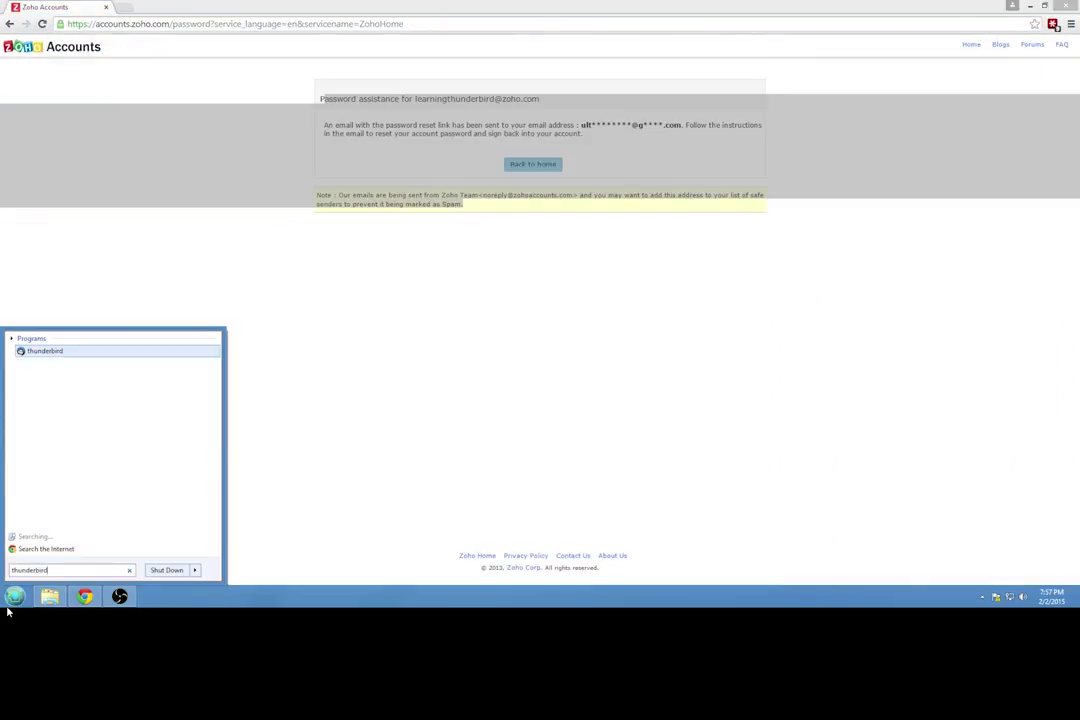
key("Return")
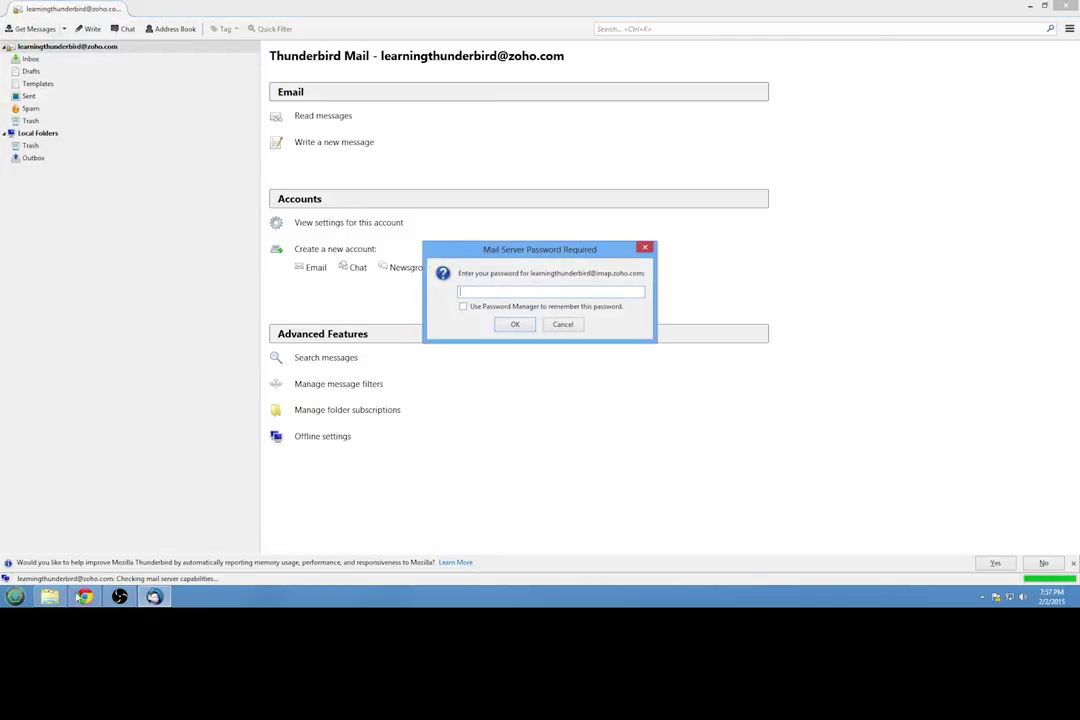
Step: Copy the Zoho login's password from LastPass's matching sites in Chrome
left_click(84, 597)
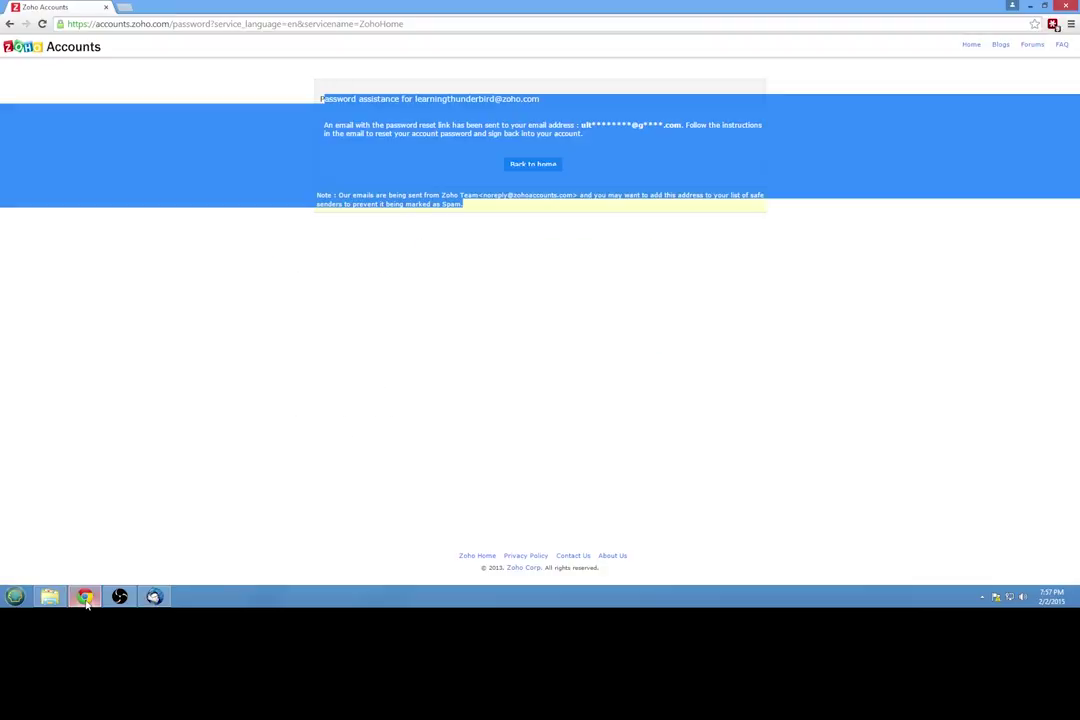
left_click(1053, 24)
left_click(947, 172)
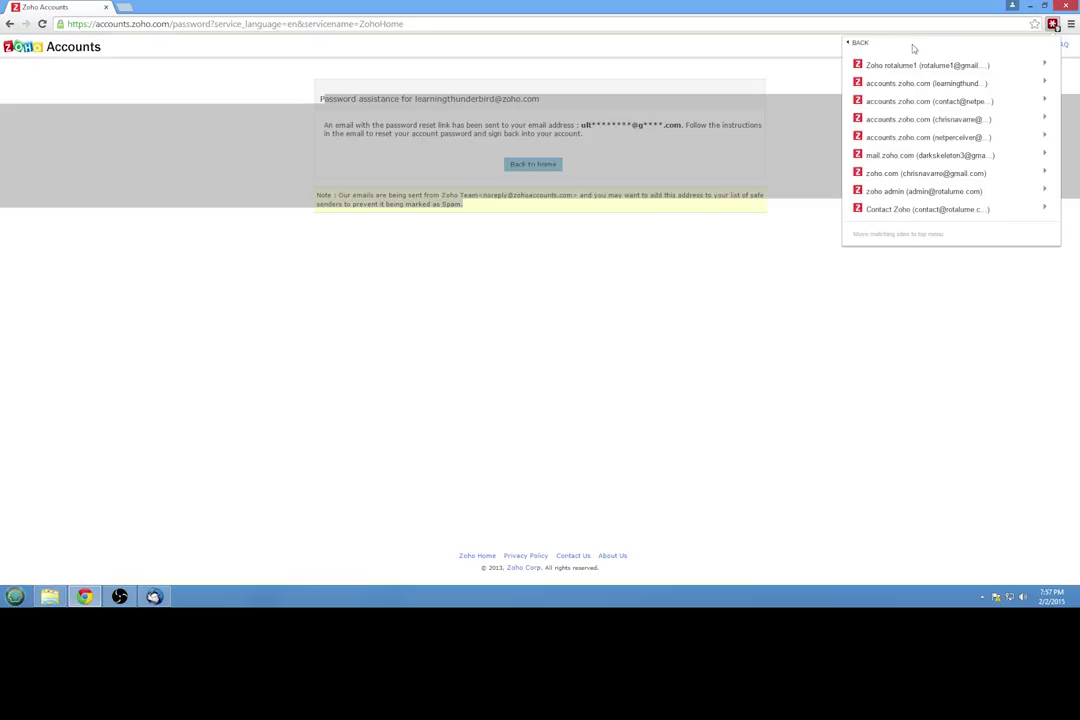
left_click(1038, 86)
left_click(928, 110)
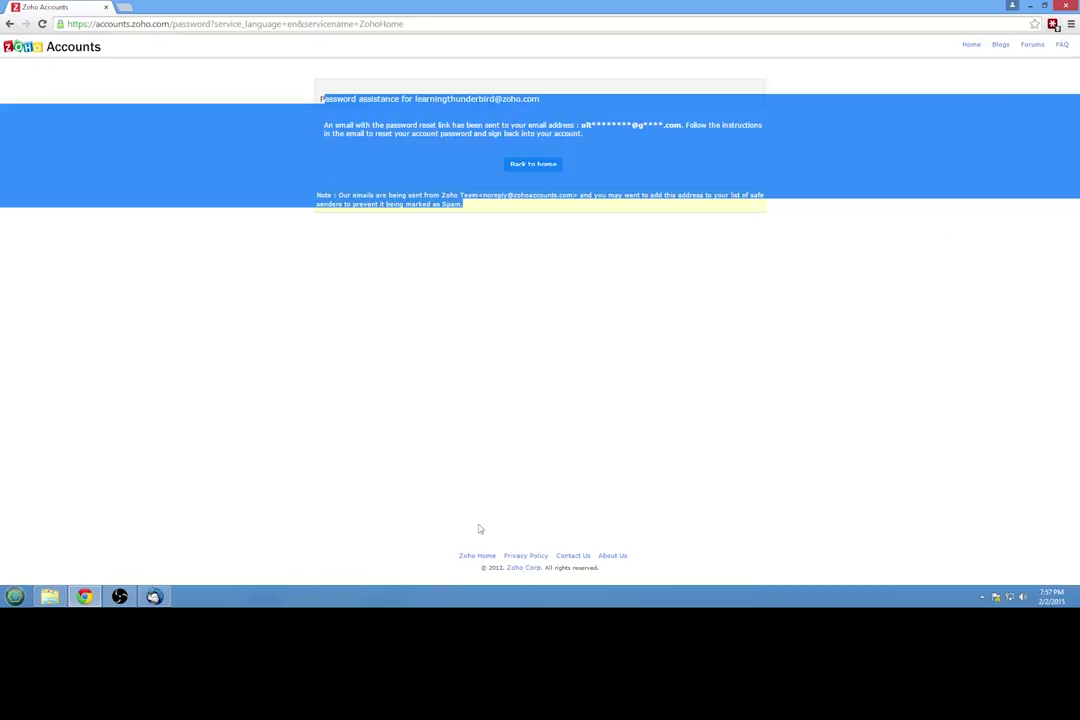
Step: Paste the password into Thunderbird's IMAP prompt, tick Use Password Manager, and submit it
left_click(154, 596)
right_click(519, 292)
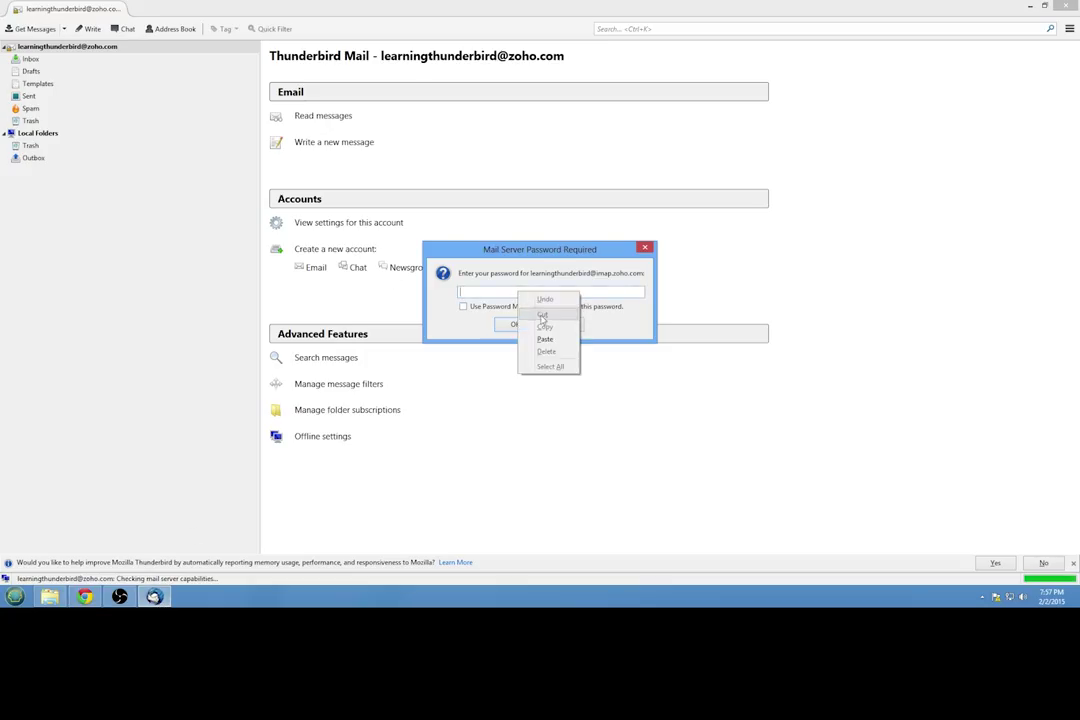
left_click(545, 339)
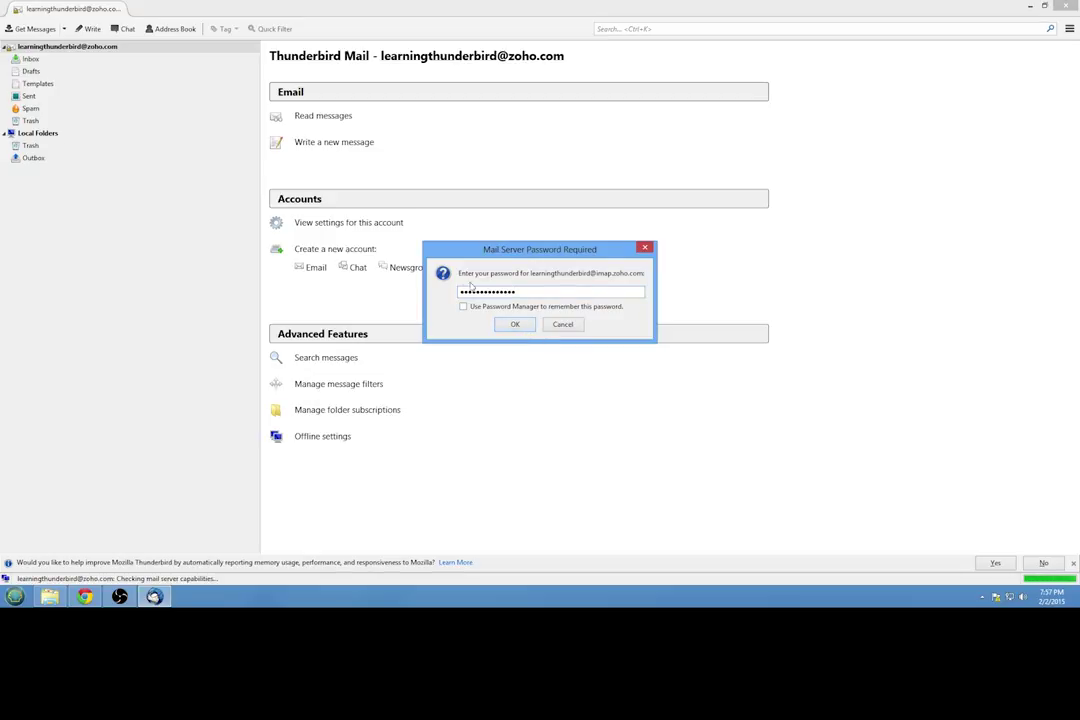
key("shift+Home")
key("shift+Right")
key("shift+Right")
key("shift+Right")
key("shift+Right")
key("shift+Home")
left_click(462, 306)
left_click(512, 325)
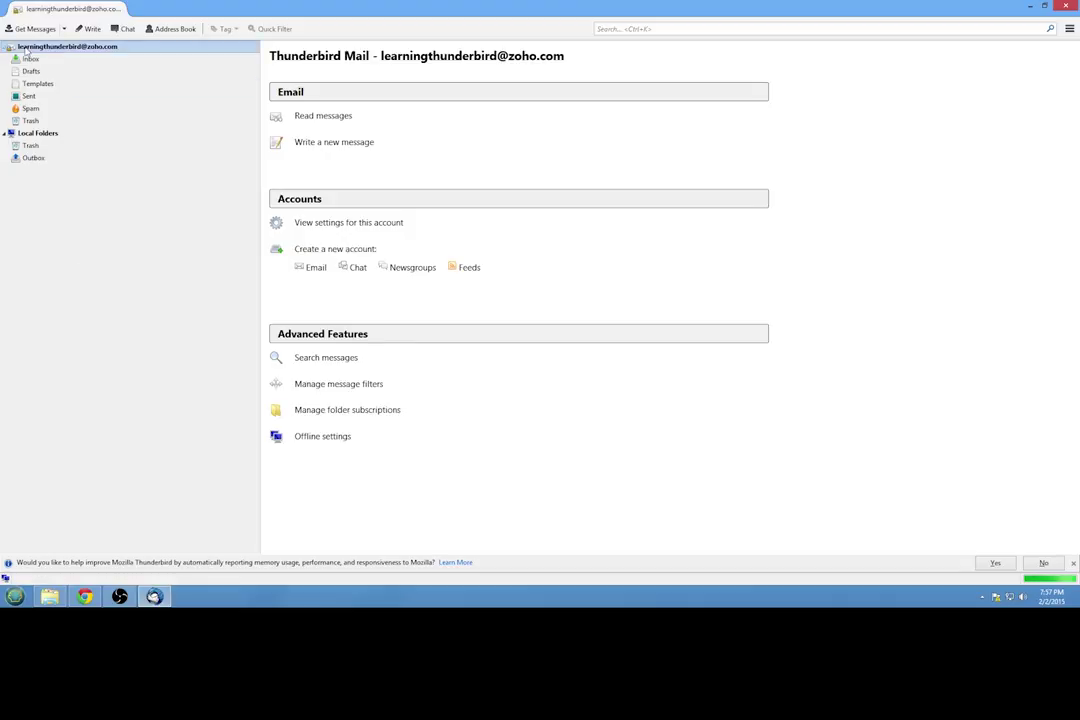
right_click(87, 48)
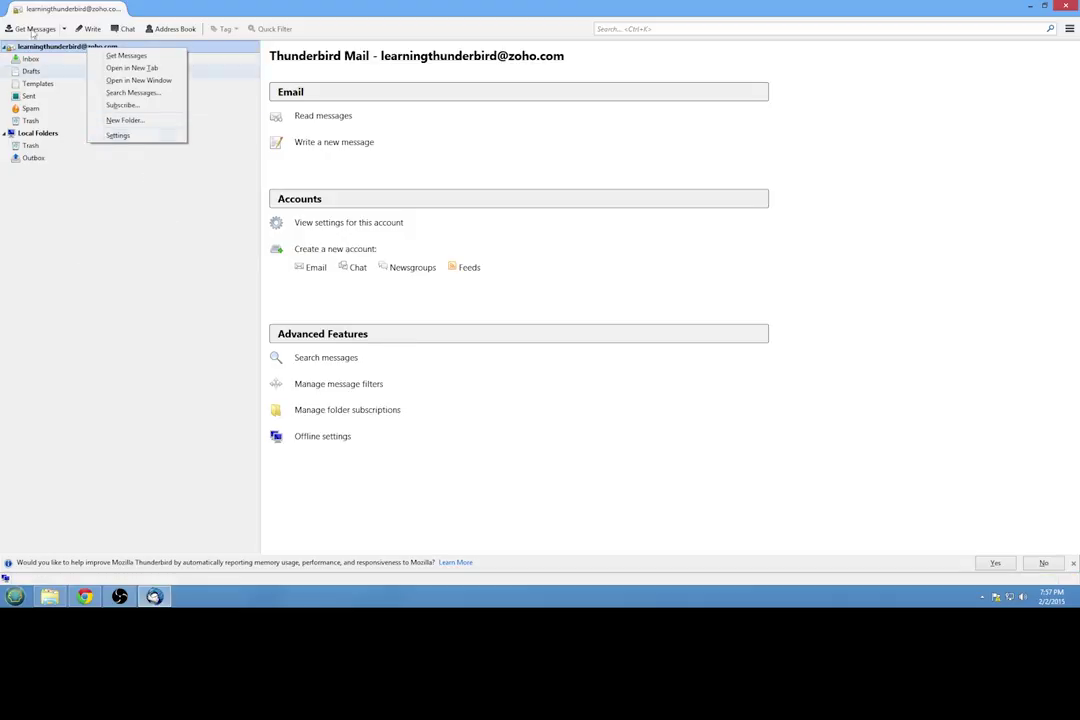
left_click(134, 136)
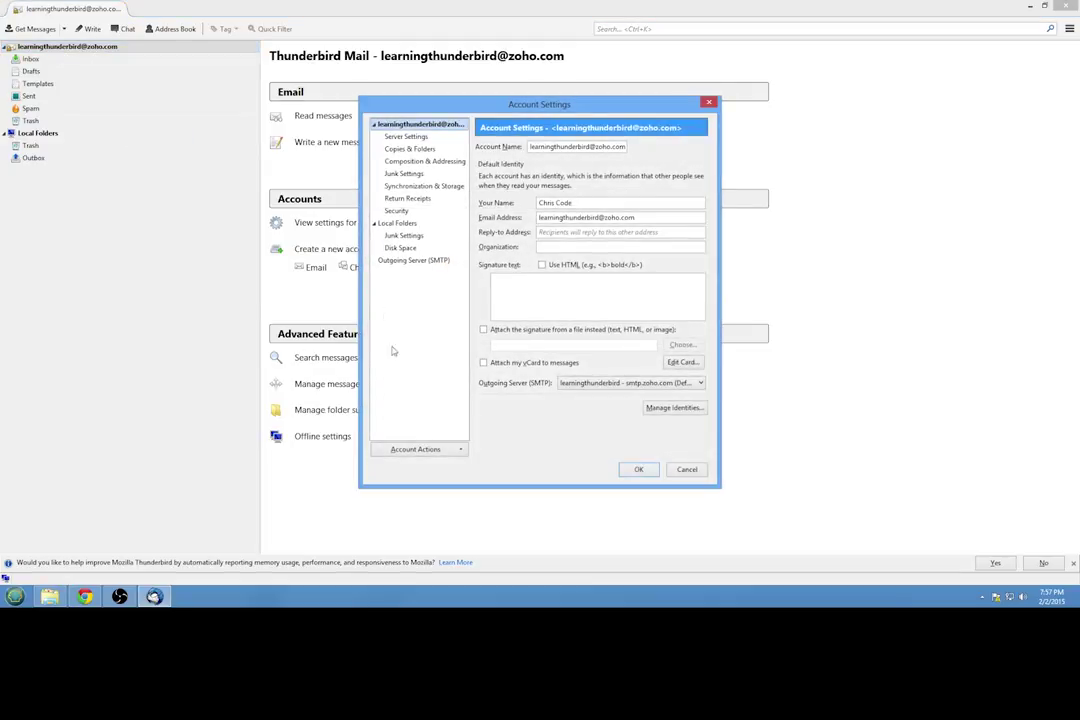
left_click(460, 450)
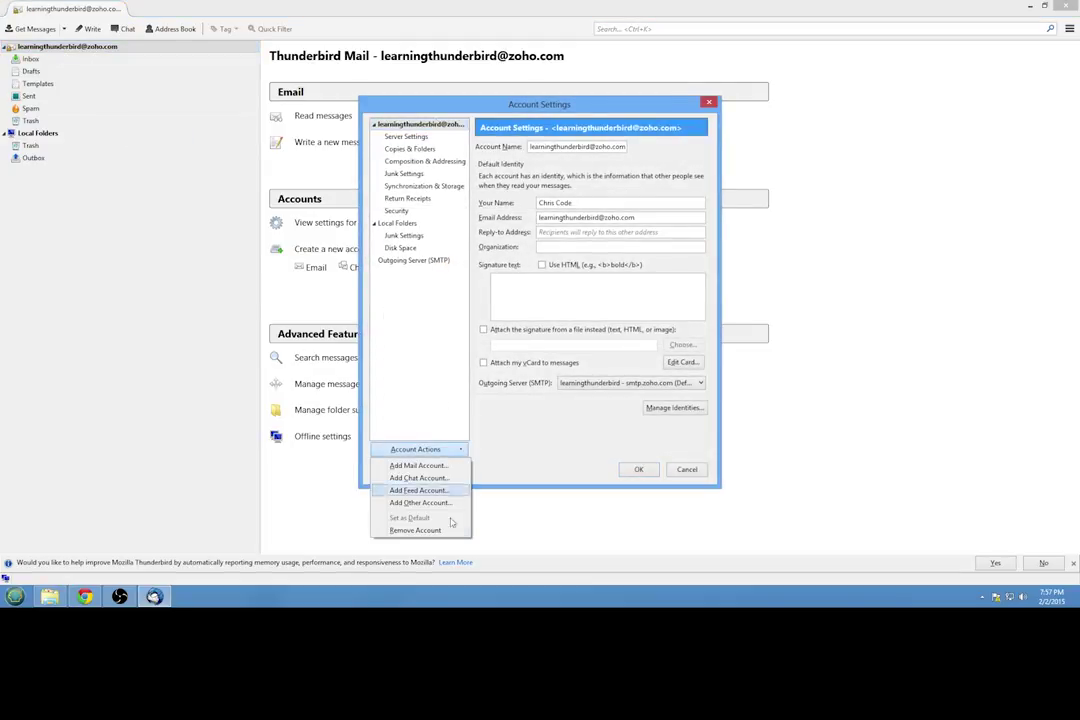
left_click(461, 413)
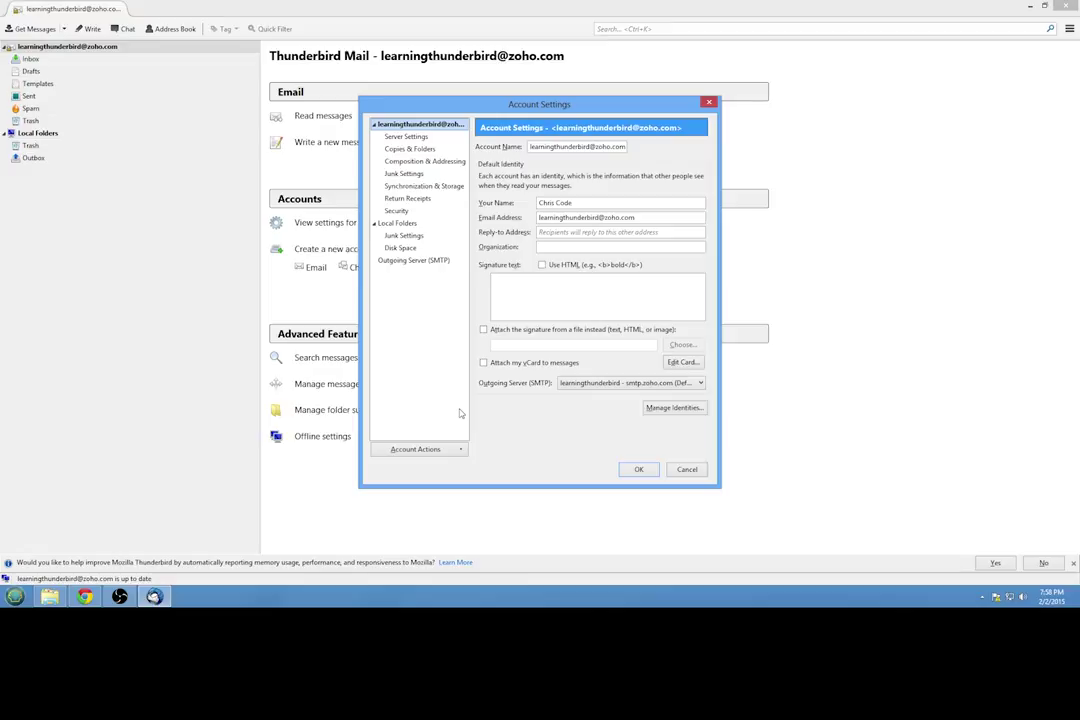
left_click(638, 469)
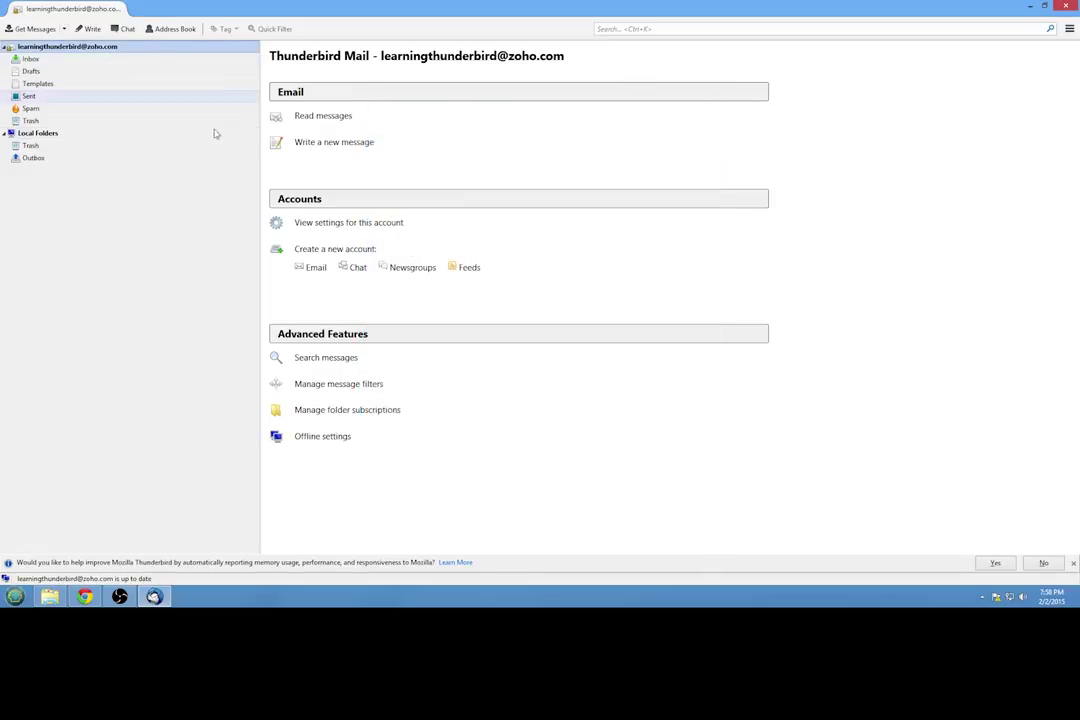
left_click(98, 604)
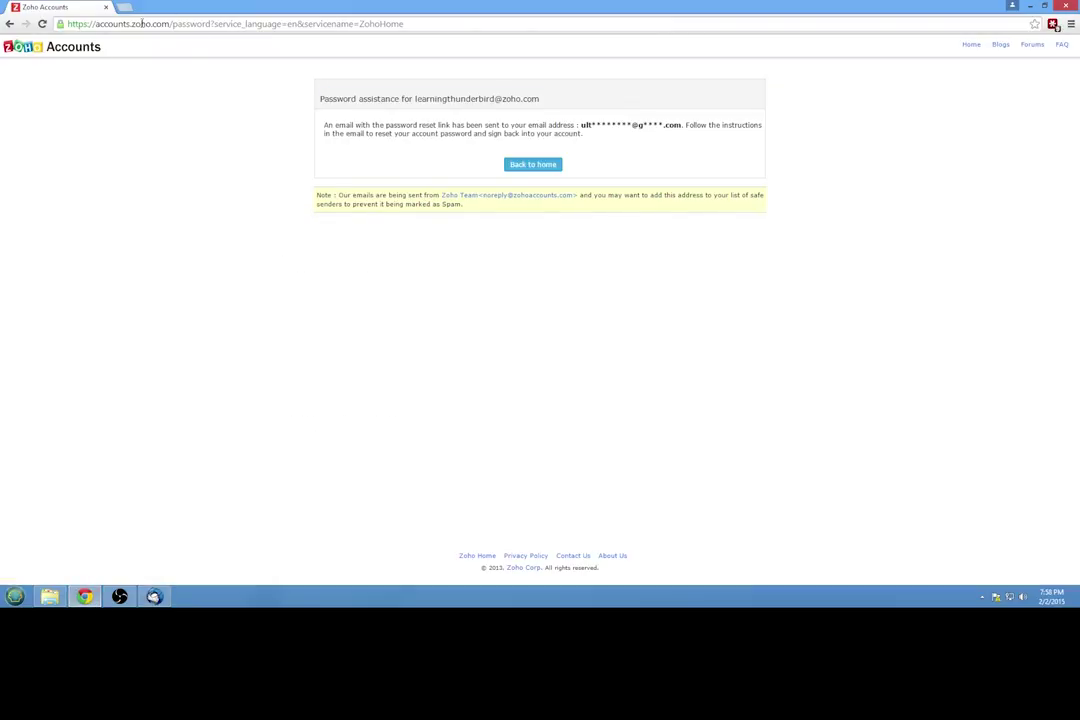
left_click_drag(131, 24, 170, 24)
left_click(211, 189)
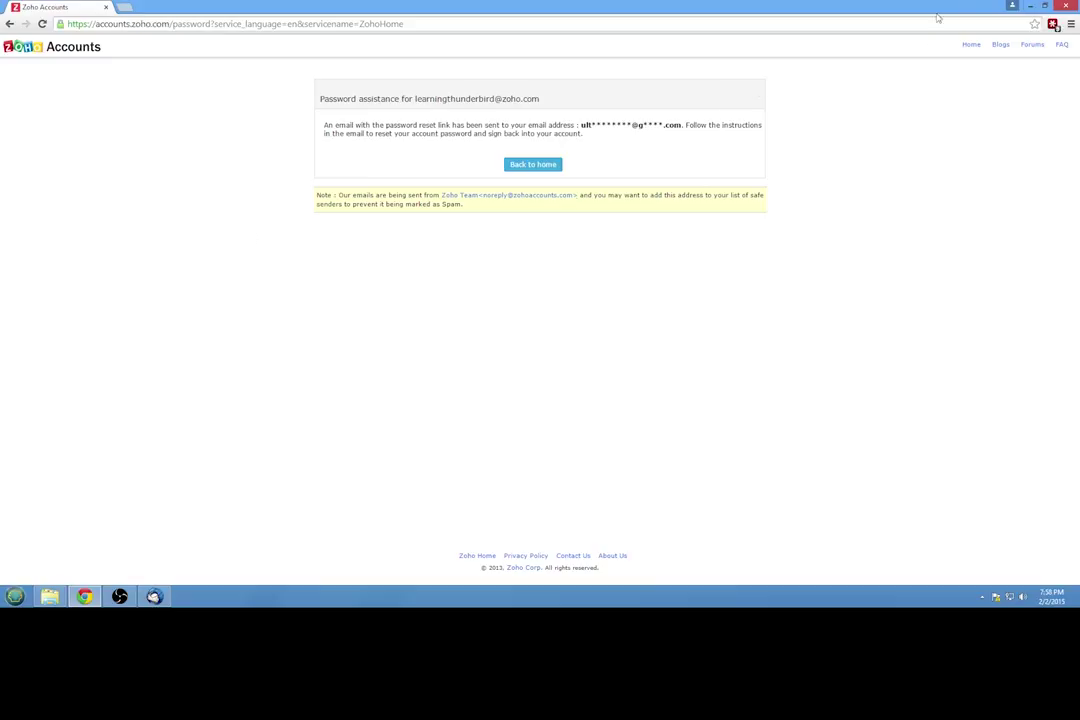
left_click(1032, 6)
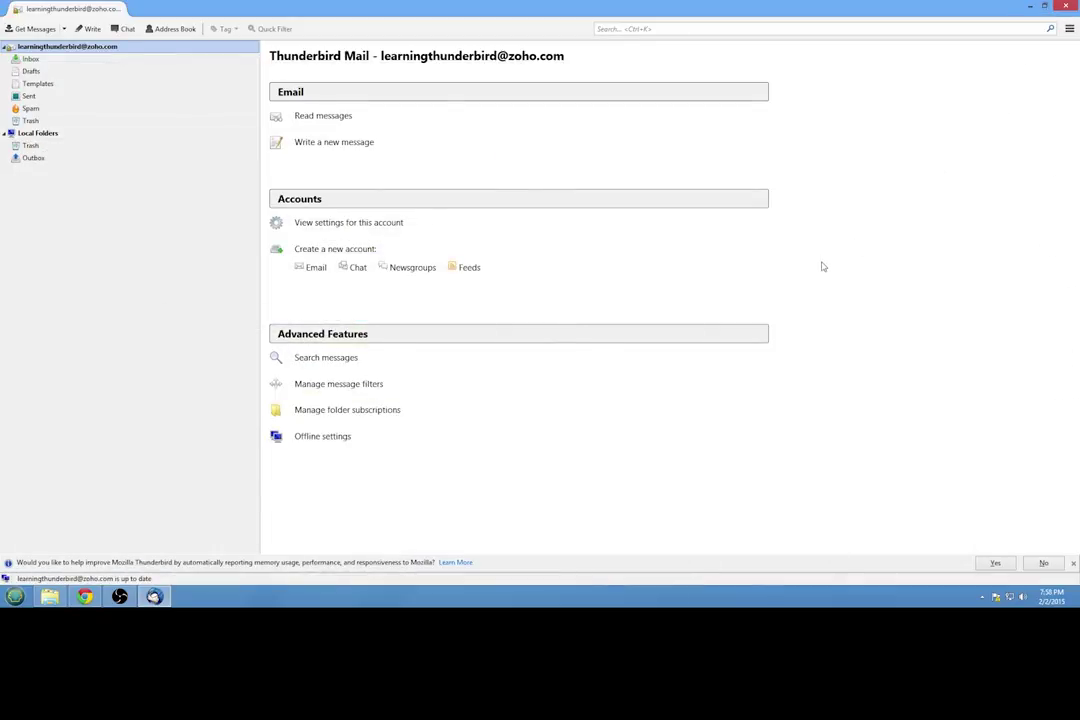